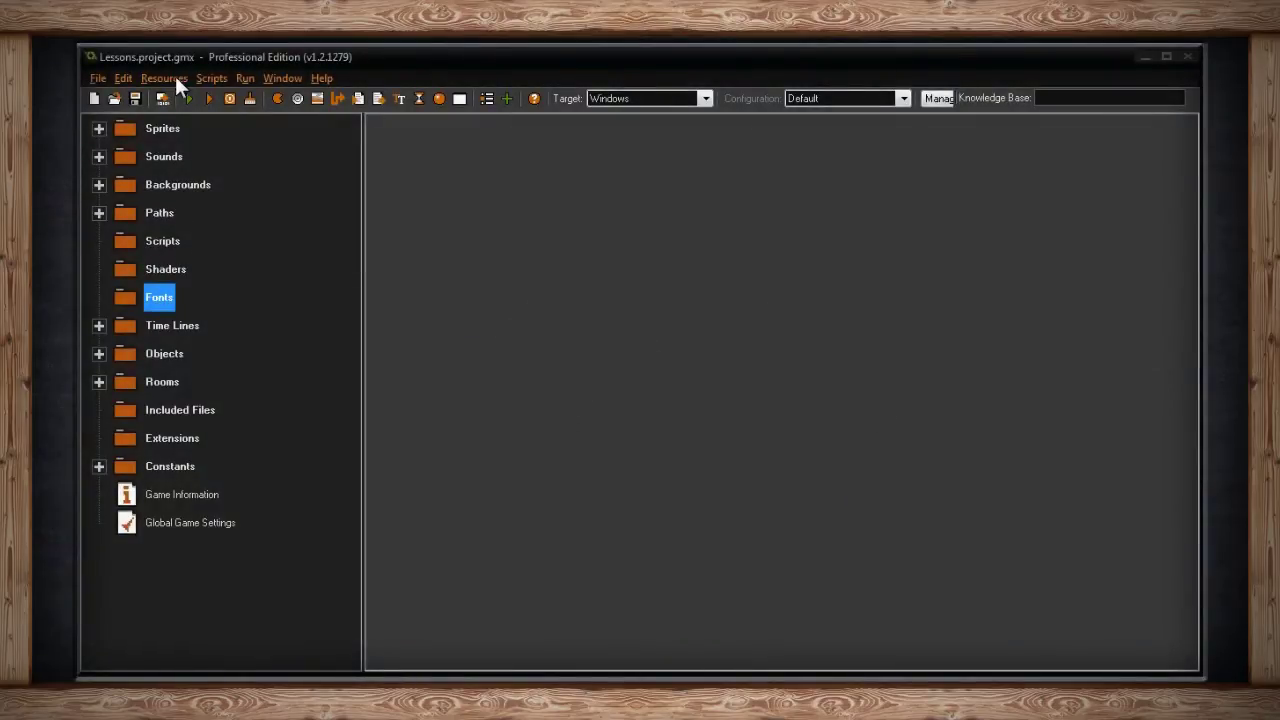
Check the Resources menu, then bring up the Fonts folder's context menu in the resource tree
click(164, 79)
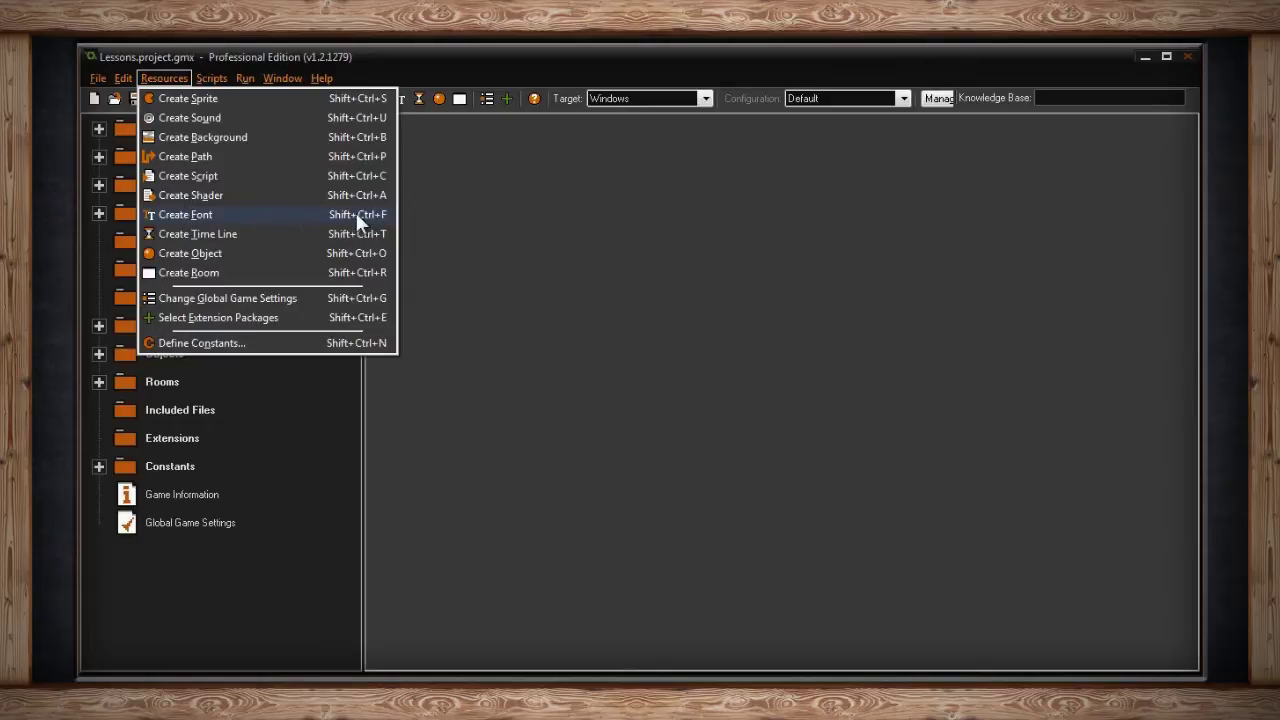
click(431, 200)
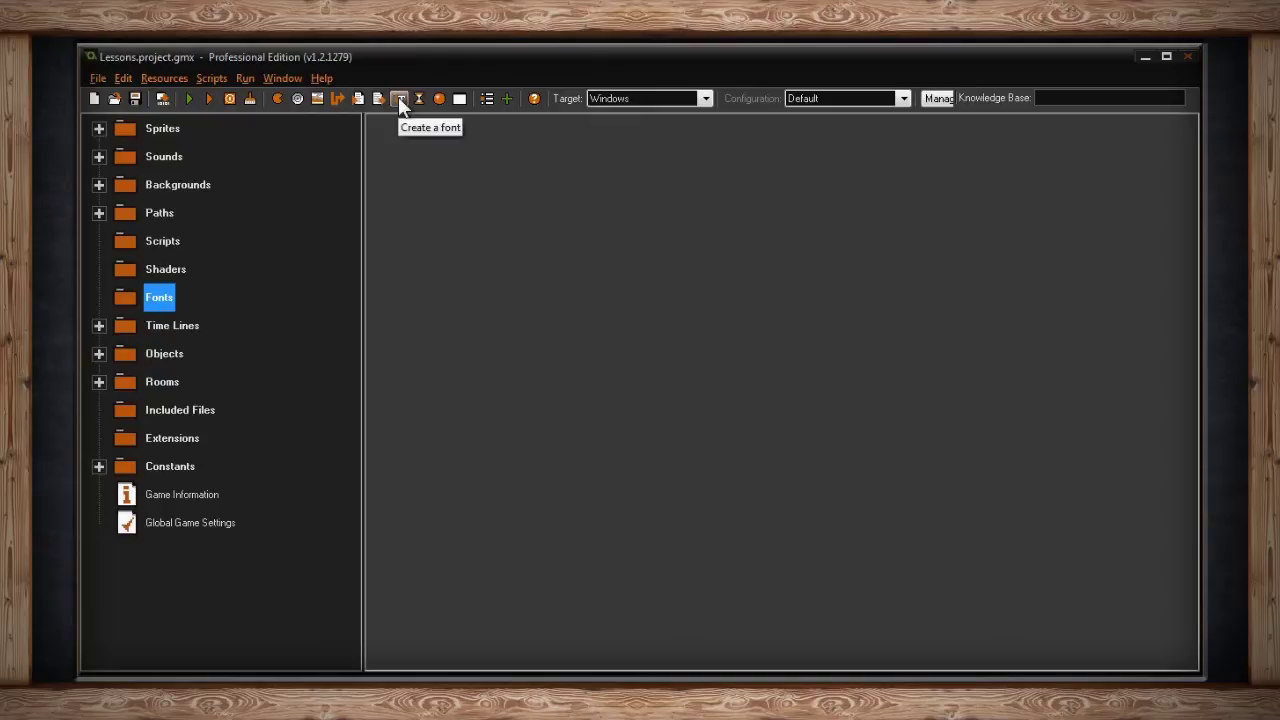
right_click(160, 300)
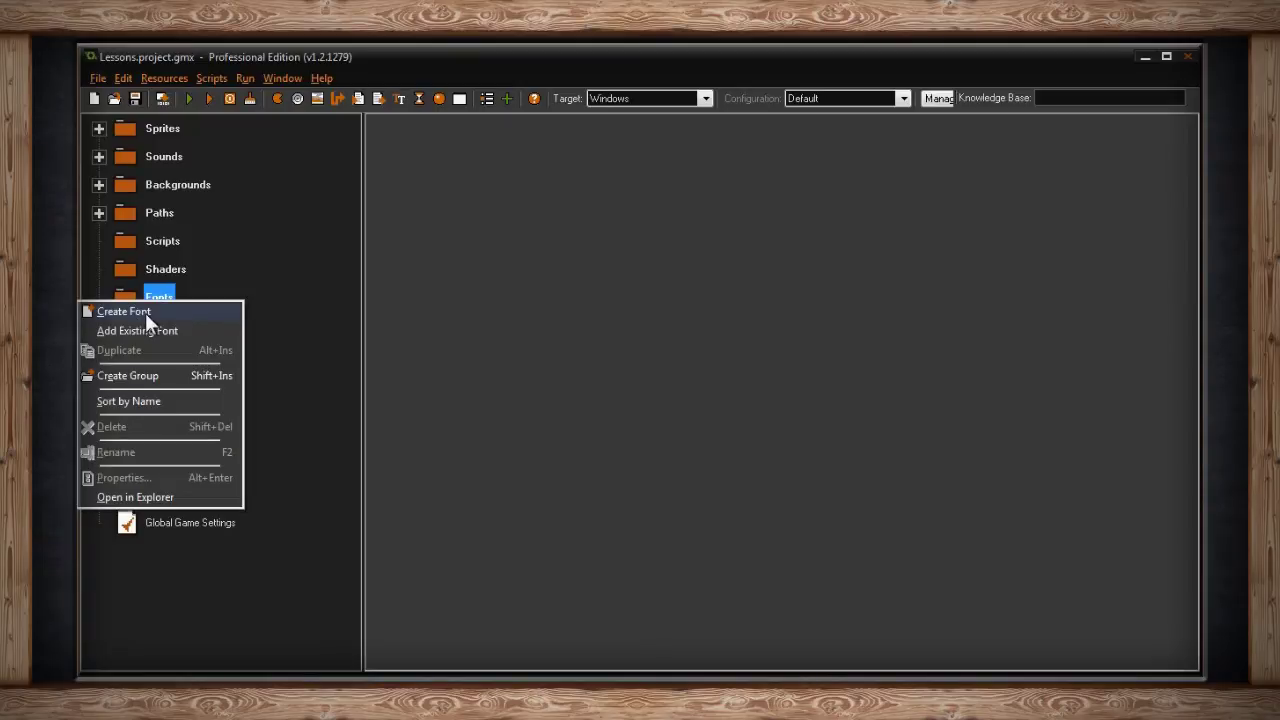
Create a new font resource and rename it from font0 to fnt_retro
click(145, 312)
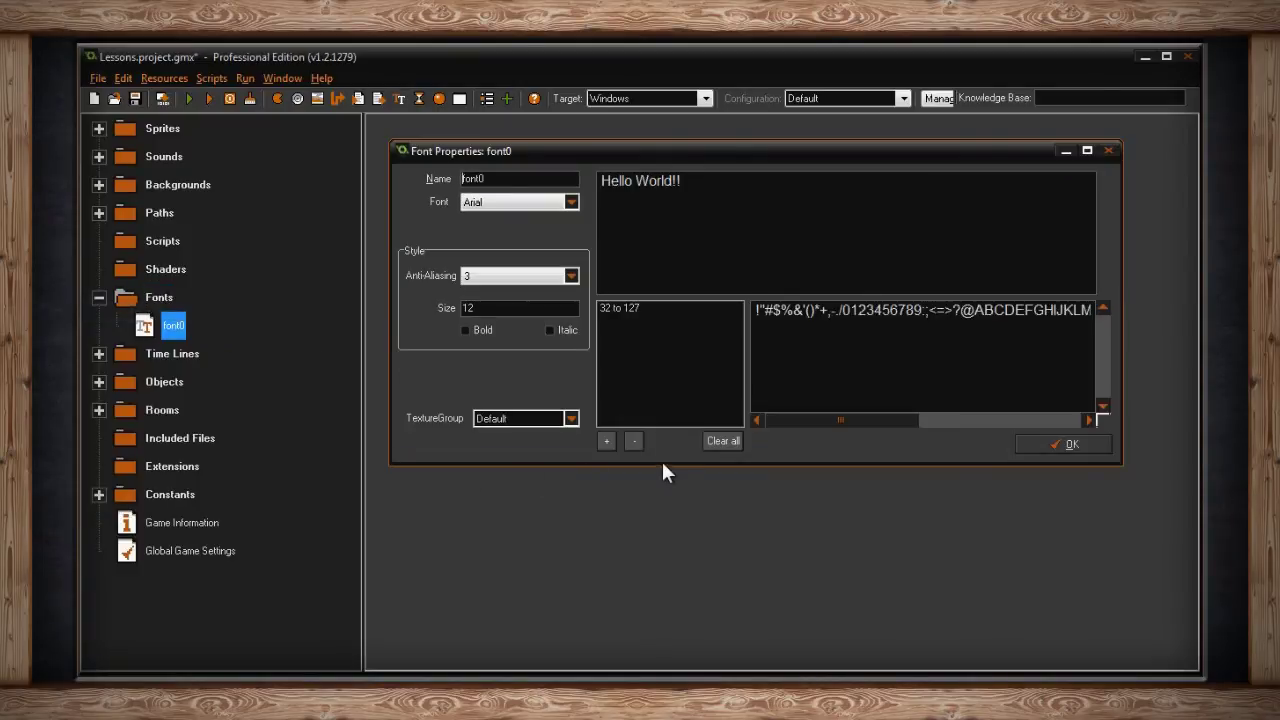
click(487, 178)
drag(487, 178, 449, 176)
text(font)
key(BackSpace)
key(BackSpace)
text(nt)
key(BackSpace)
text(nt_retro)
Choose Press Start 2P as the font's typeface
click(574, 202)
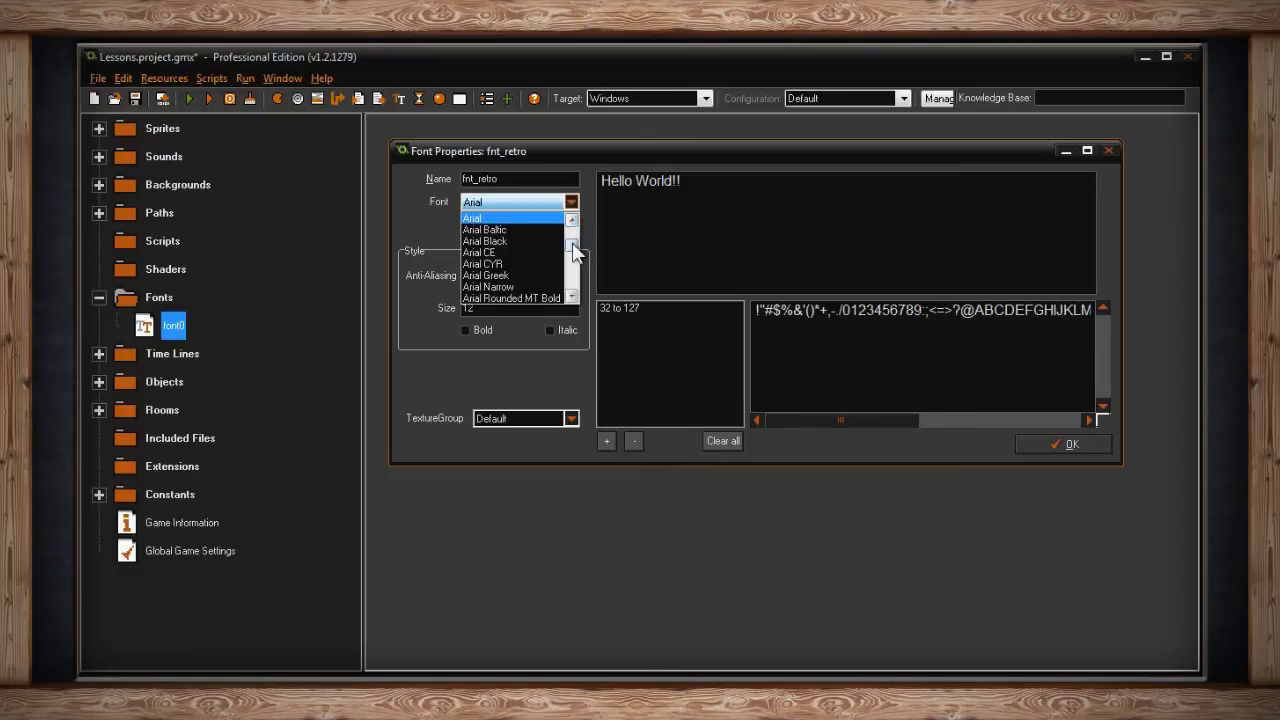
scroll(572, 248, down, 10)
drag(572, 250, 573, 285)
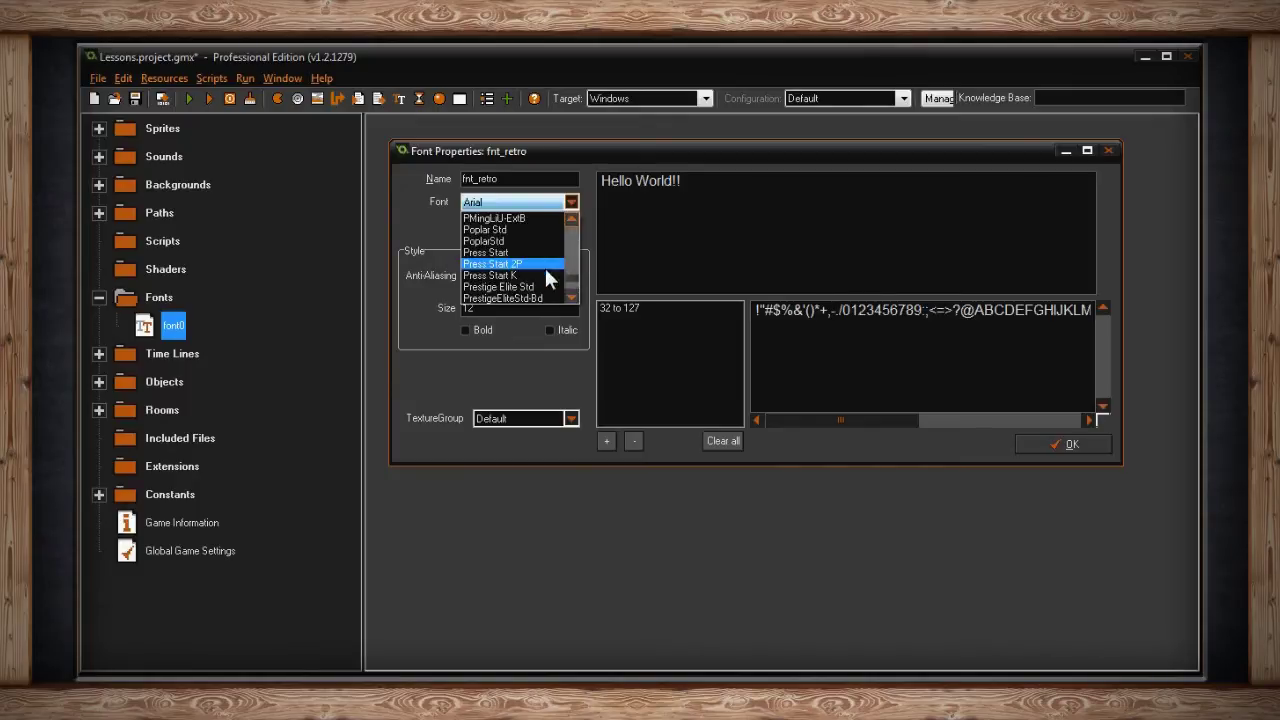
click(544, 265)
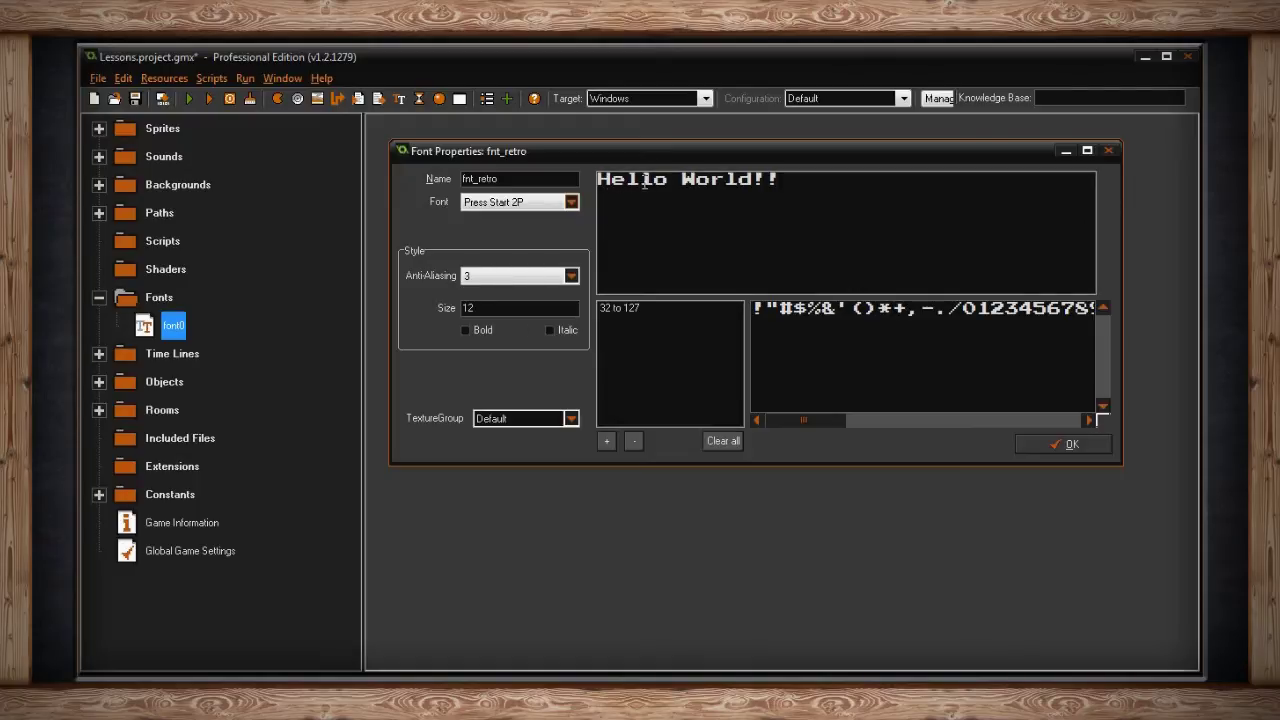
Replace the sample text Hello World!! with 'preview' and set Anti-Aliasing to off
drag(782, 180, 597, 186)
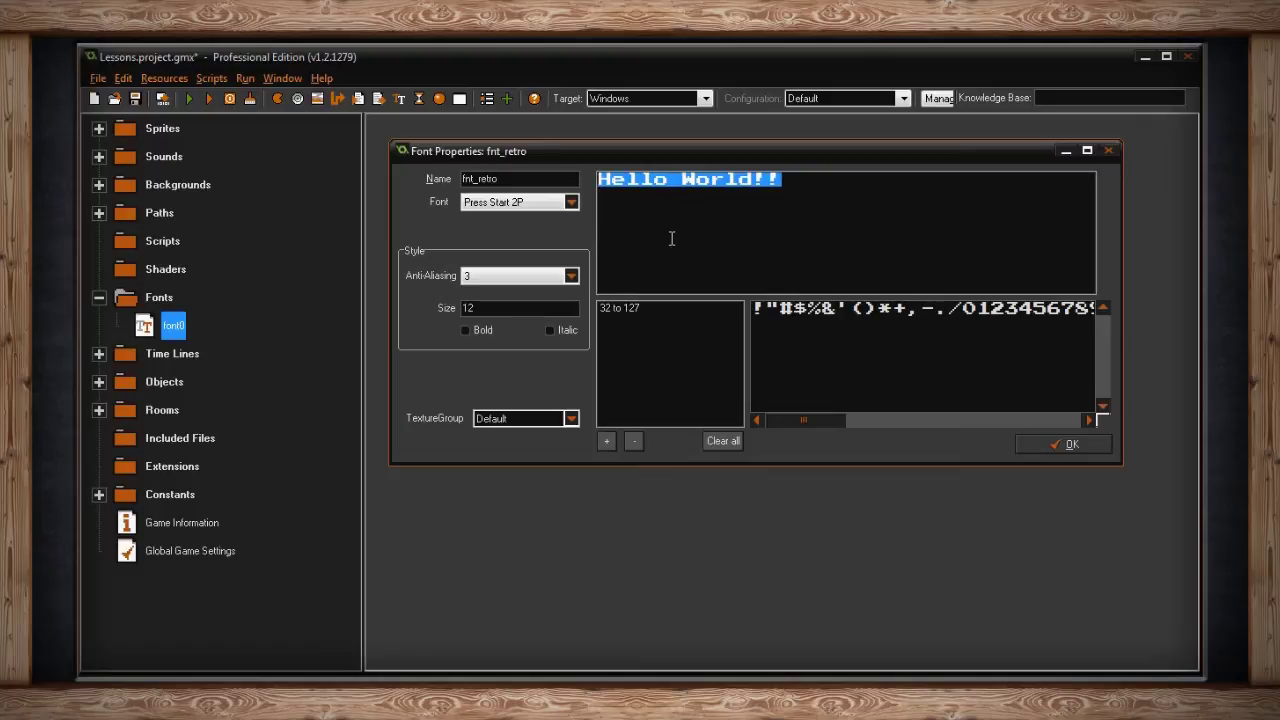
text(preview)
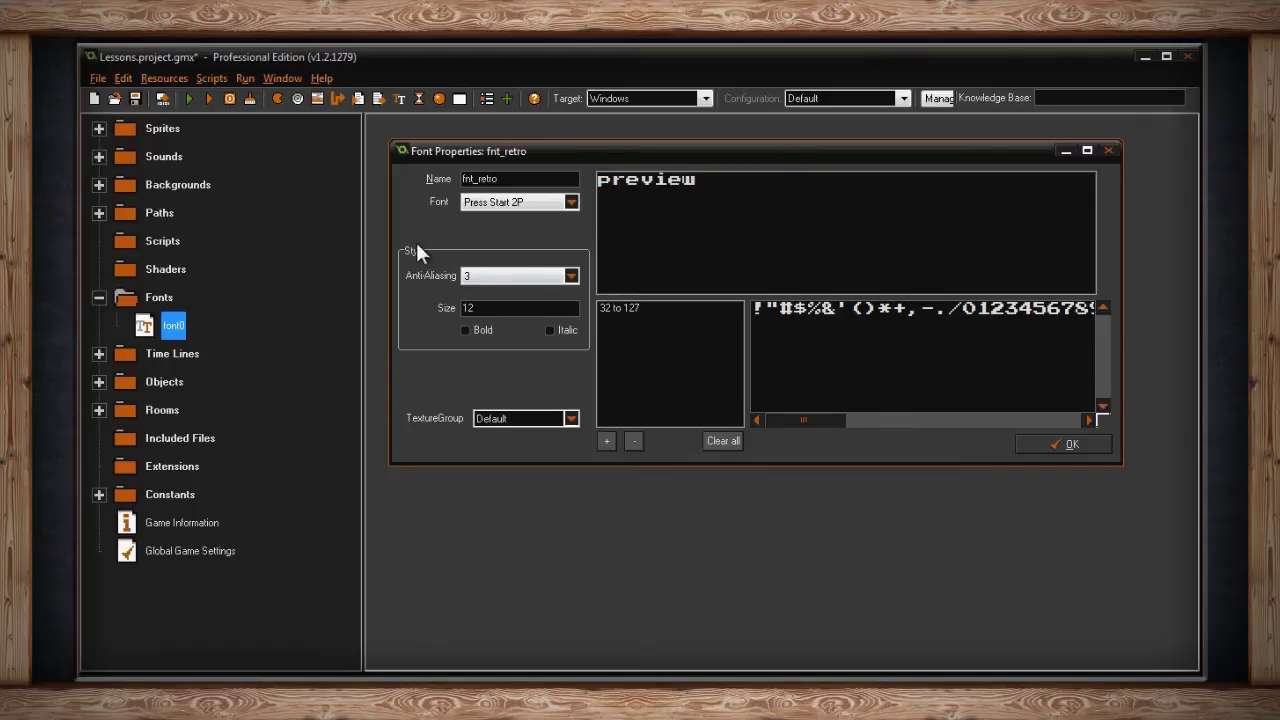
click(570, 277)
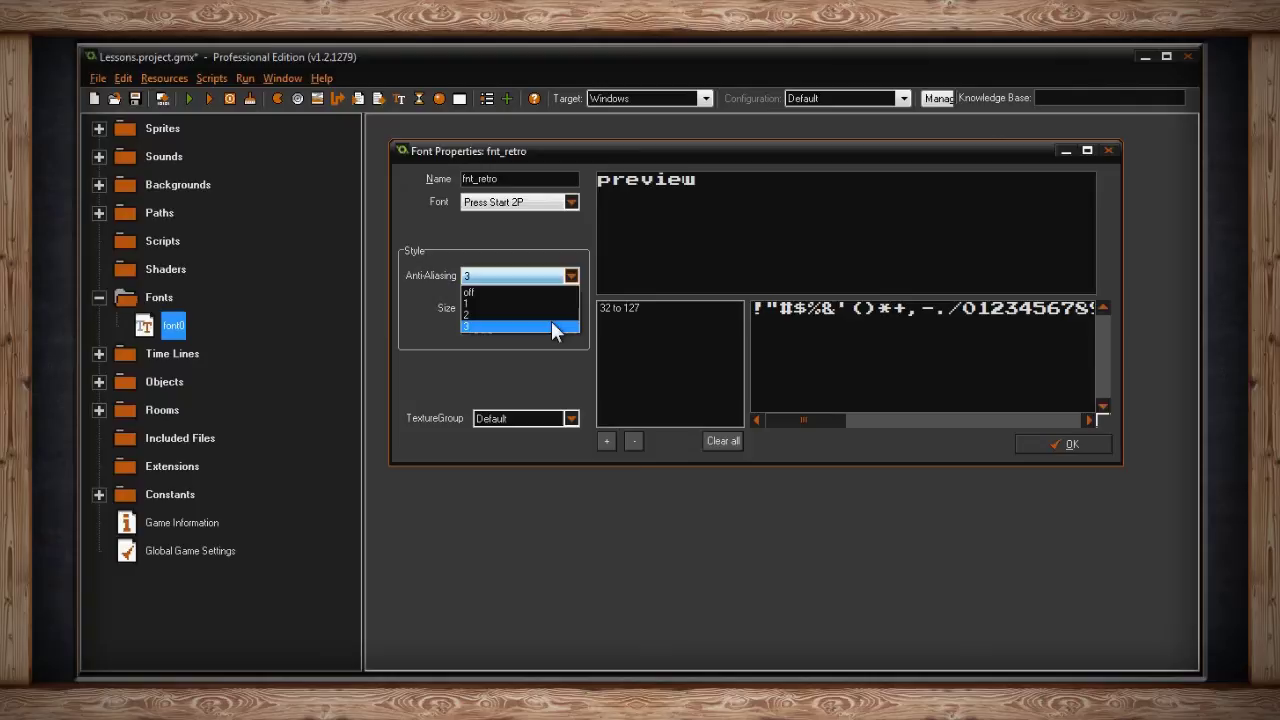
click(467, 326)
click(602, 270)
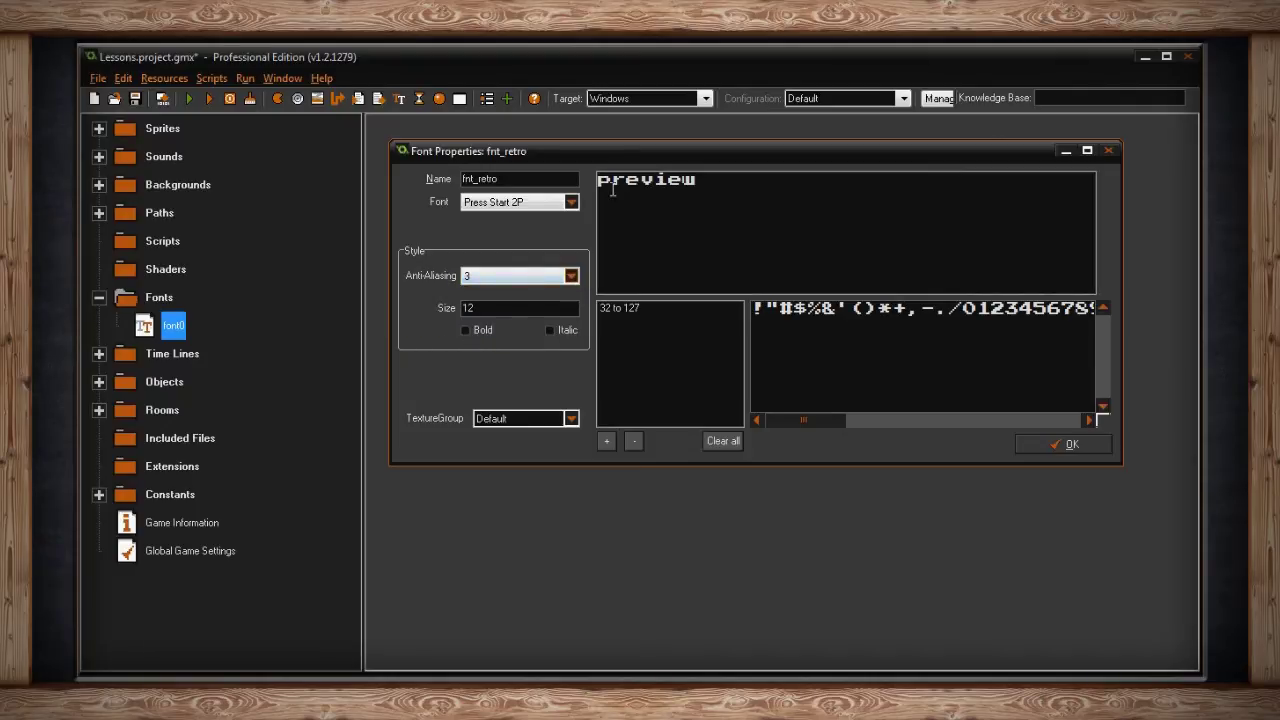
click(570, 279)
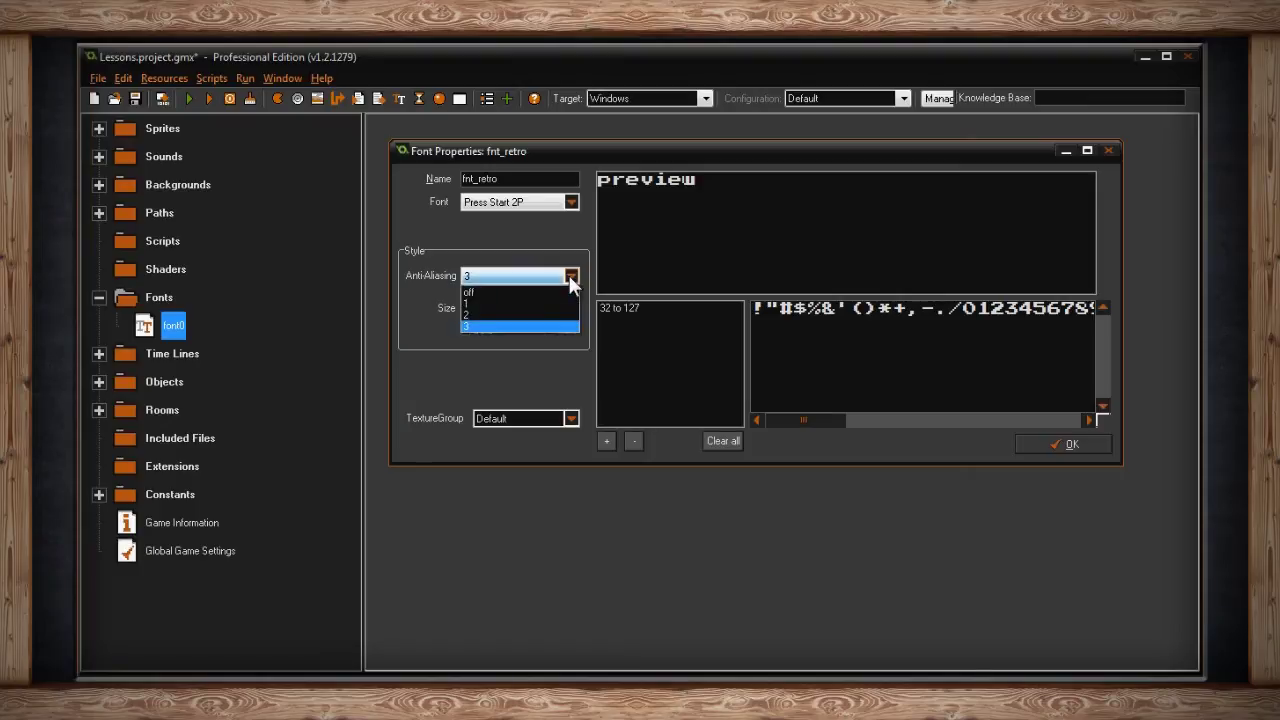
click(483, 291)
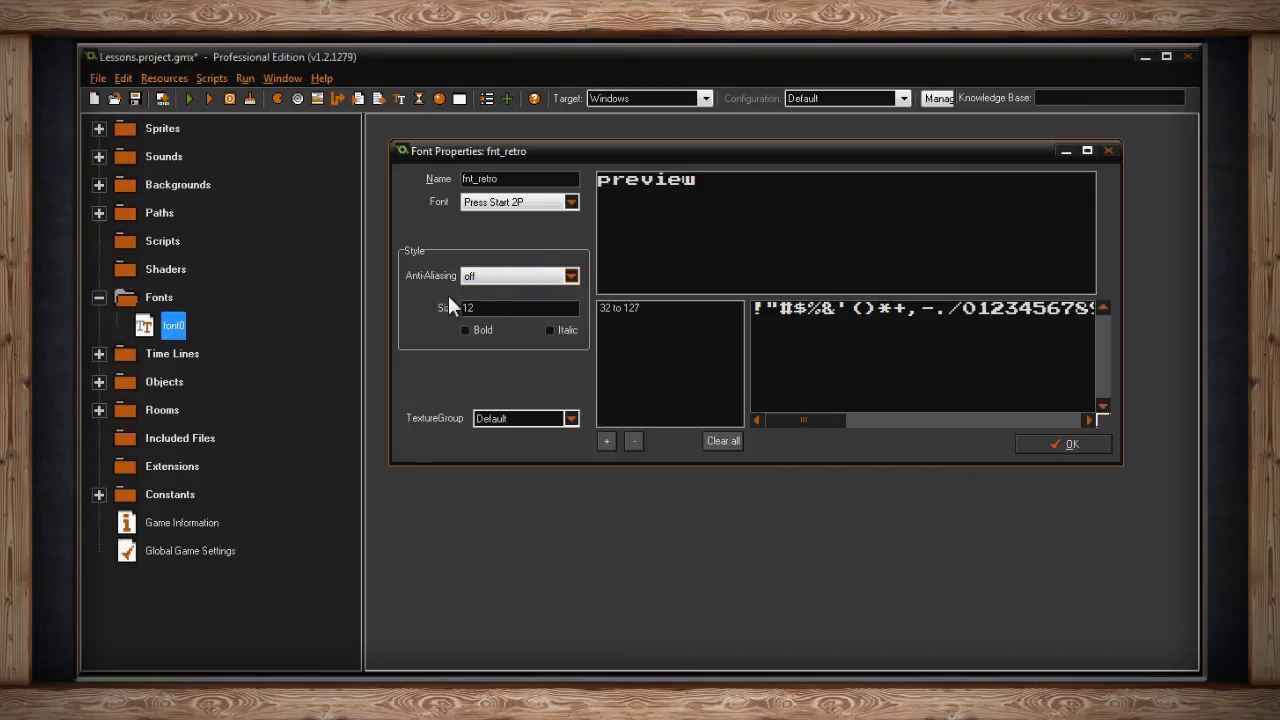
Set the font size to 24, trying Bold and Italic but leaving both unchecked
key(Tab)
text(24)
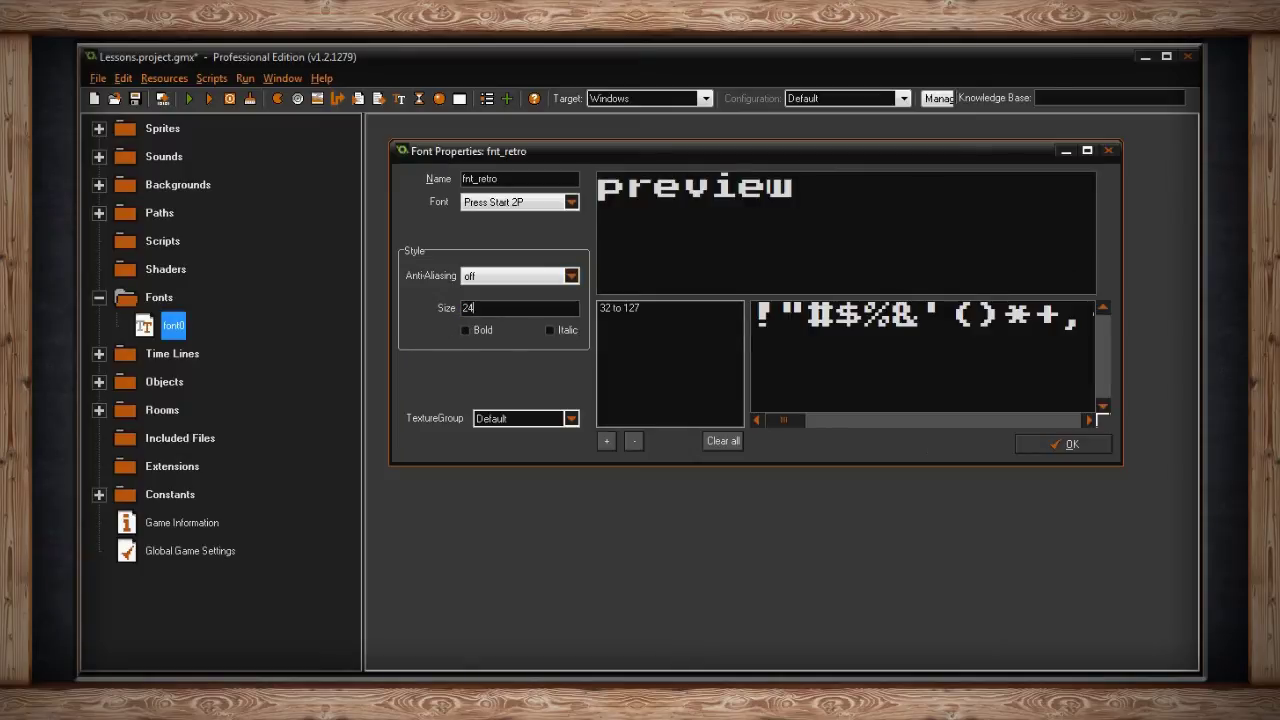
click(467, 330)
click(466, 330)
click(552, 330)
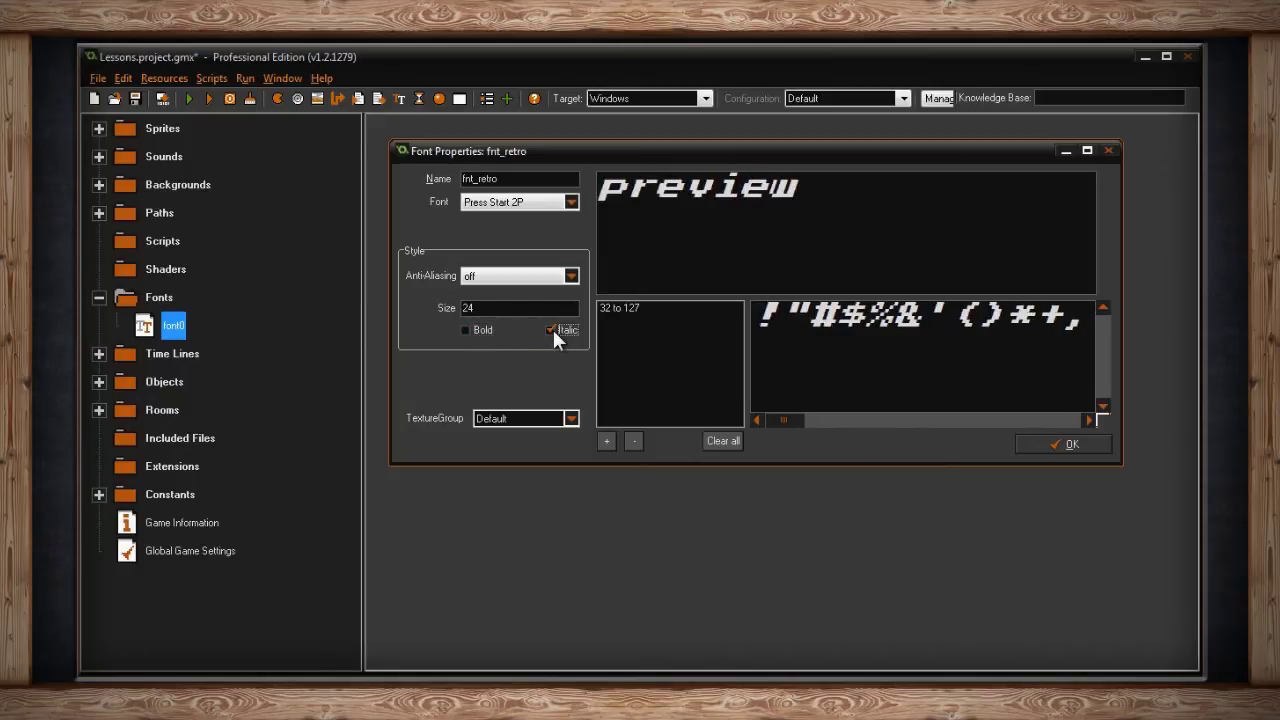
click(552, 330)
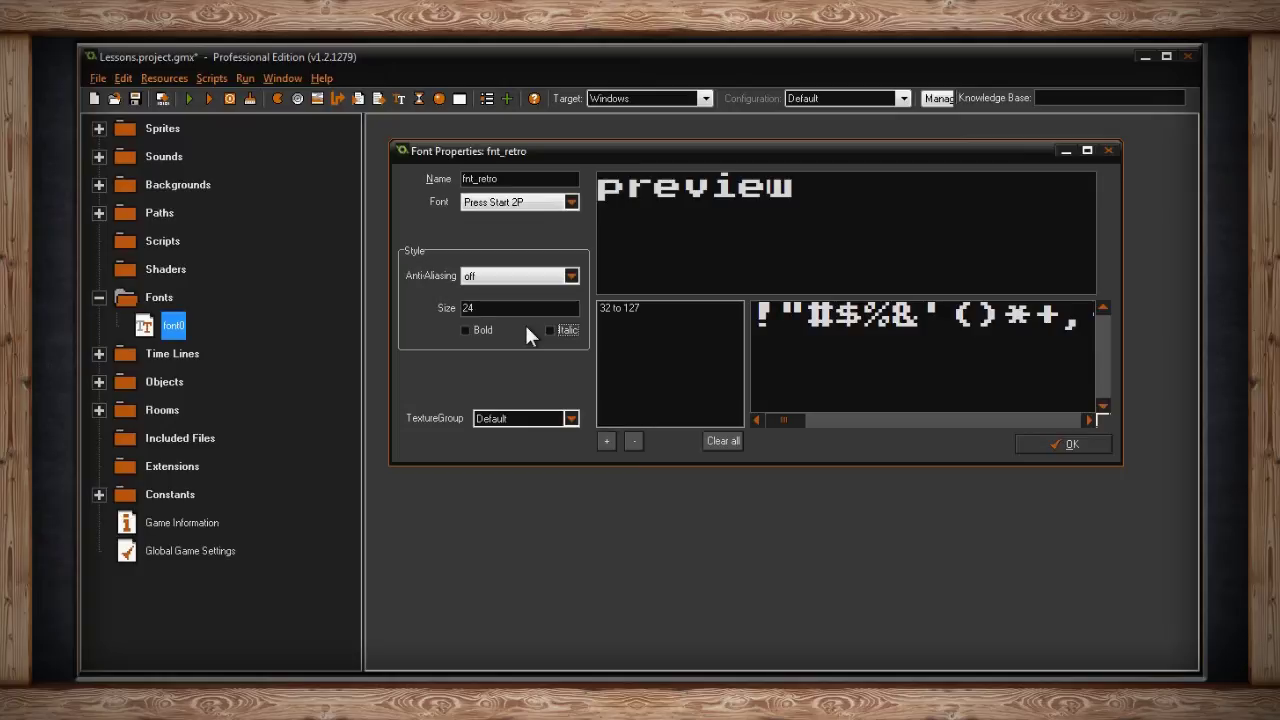
Enter 48 in the Size field, then replace it with 18
double_click(468, 308)
text(4)
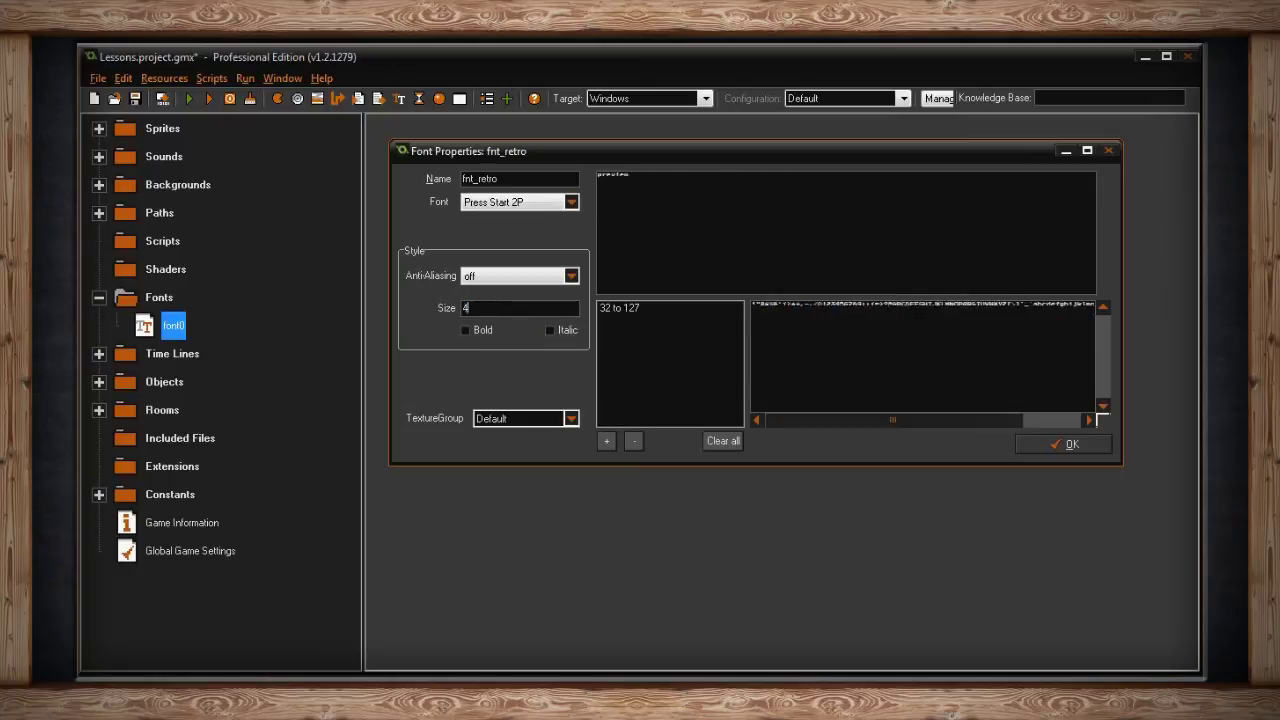
text(8)
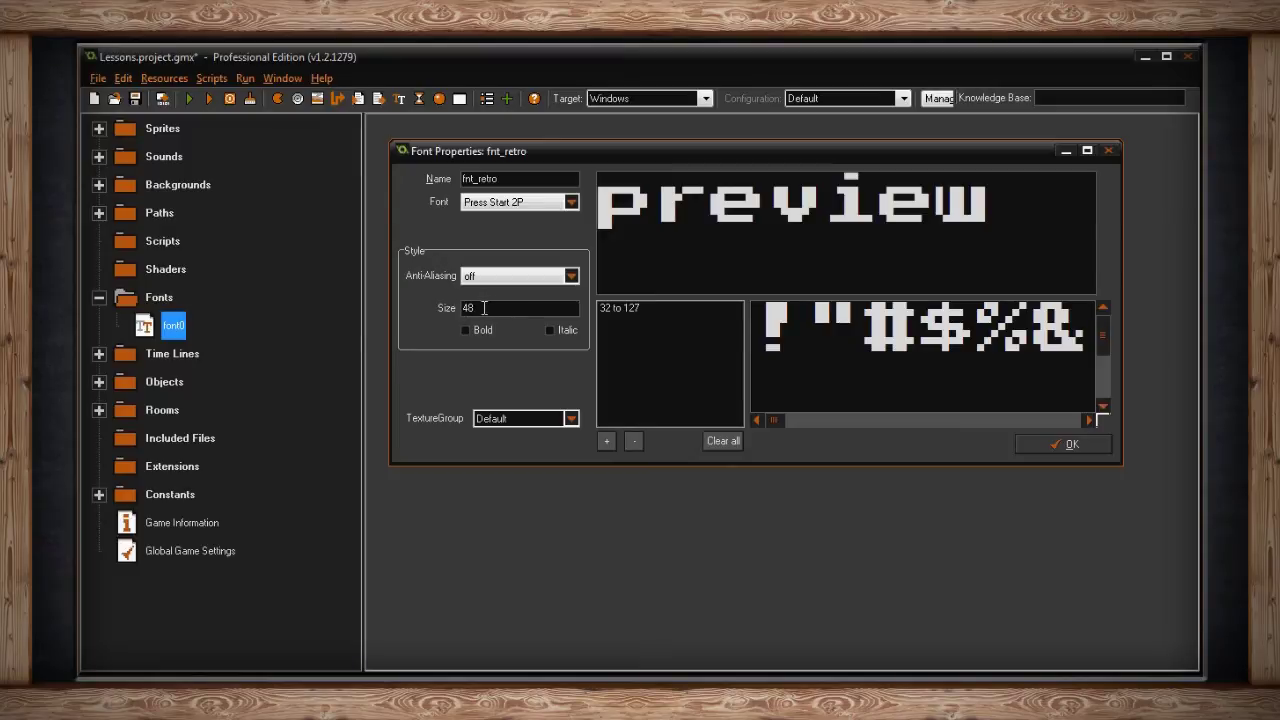
drag(484, 307, 451, 306)
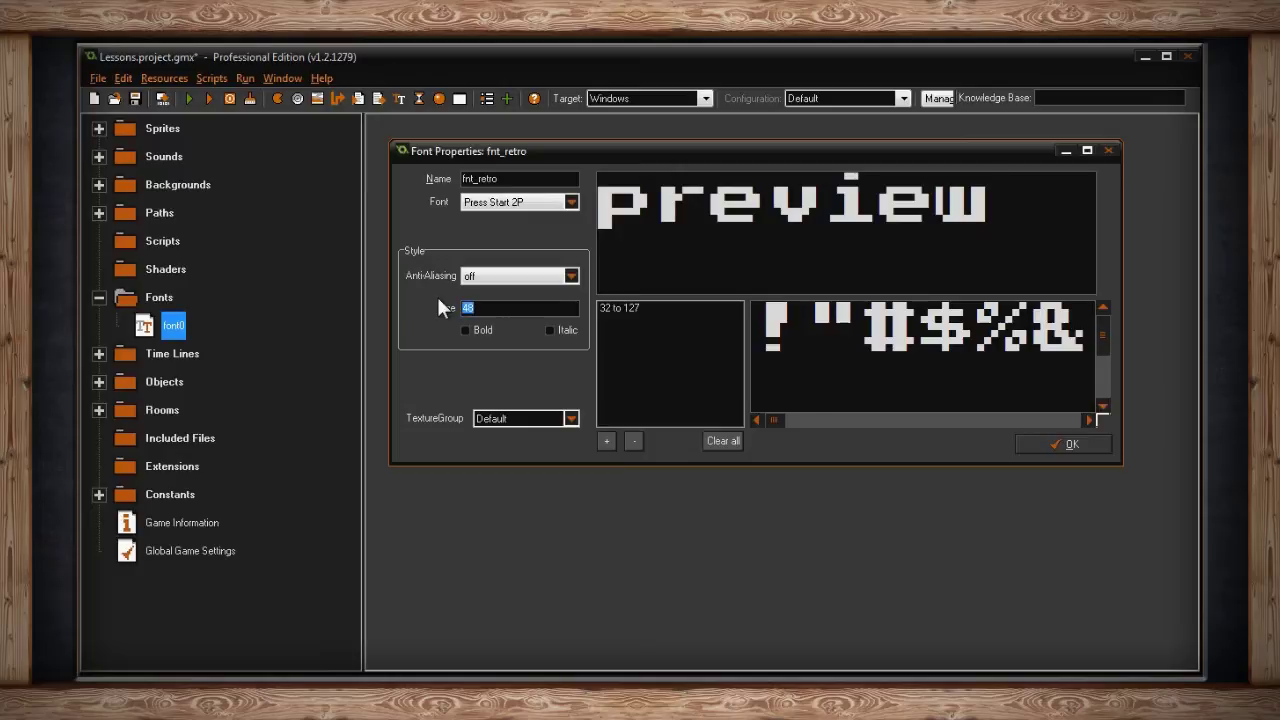
text(18)
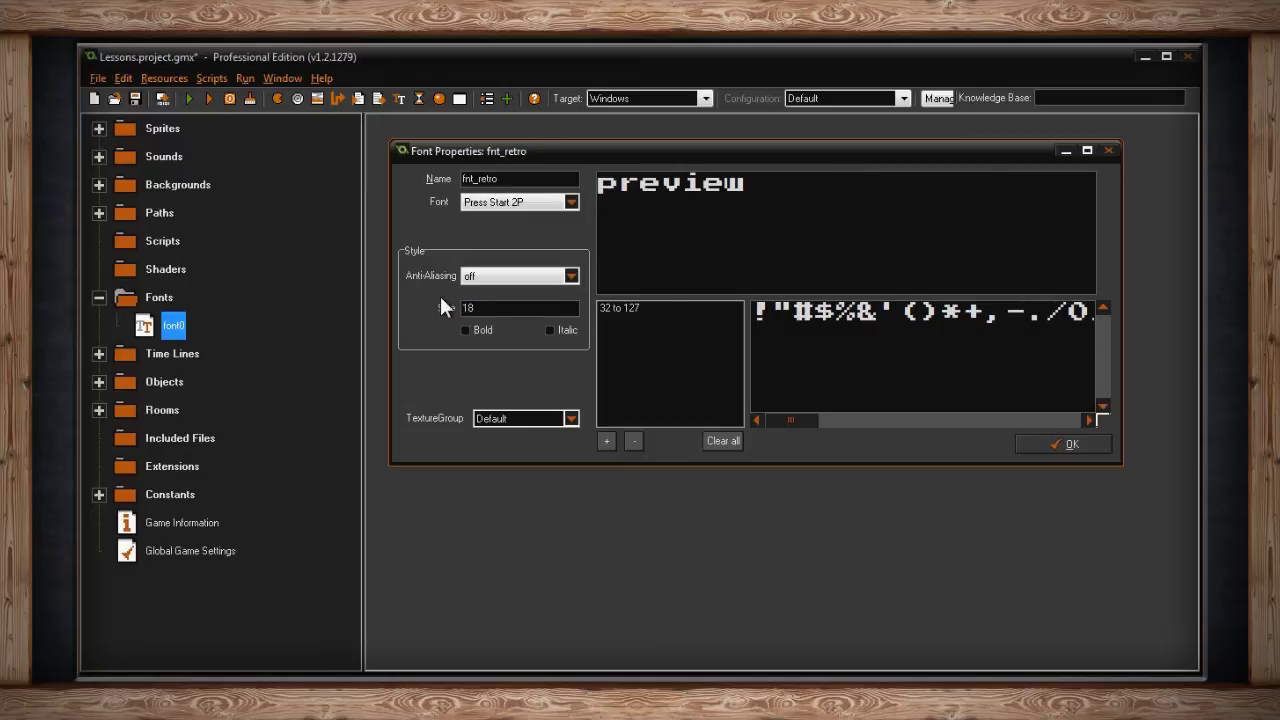
click(705, 208)
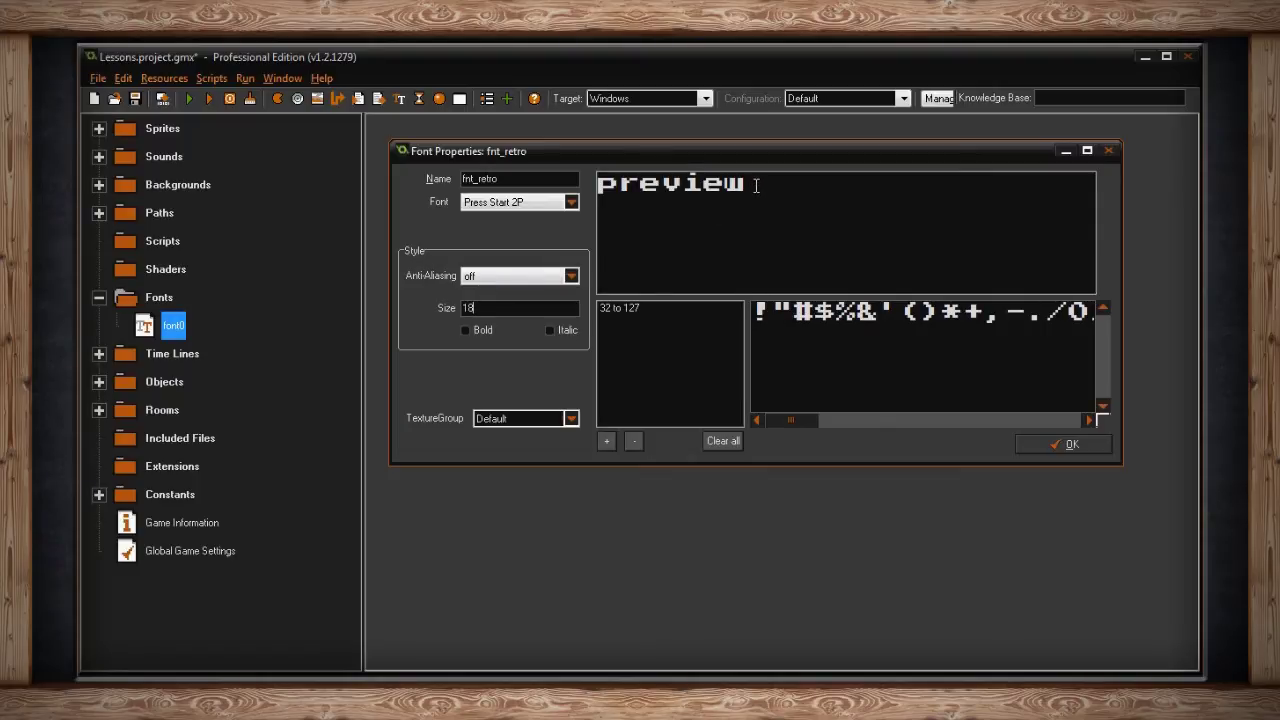
key(Tab)
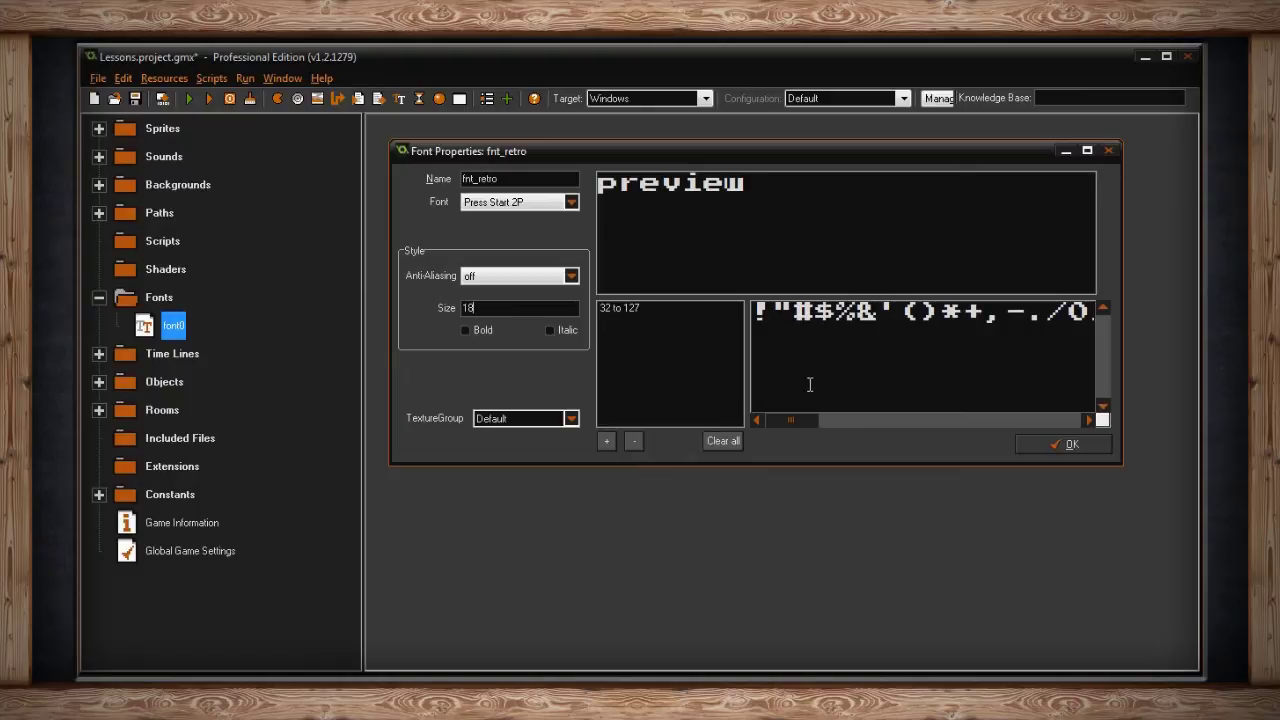
drag(795, 420, 903, 420)
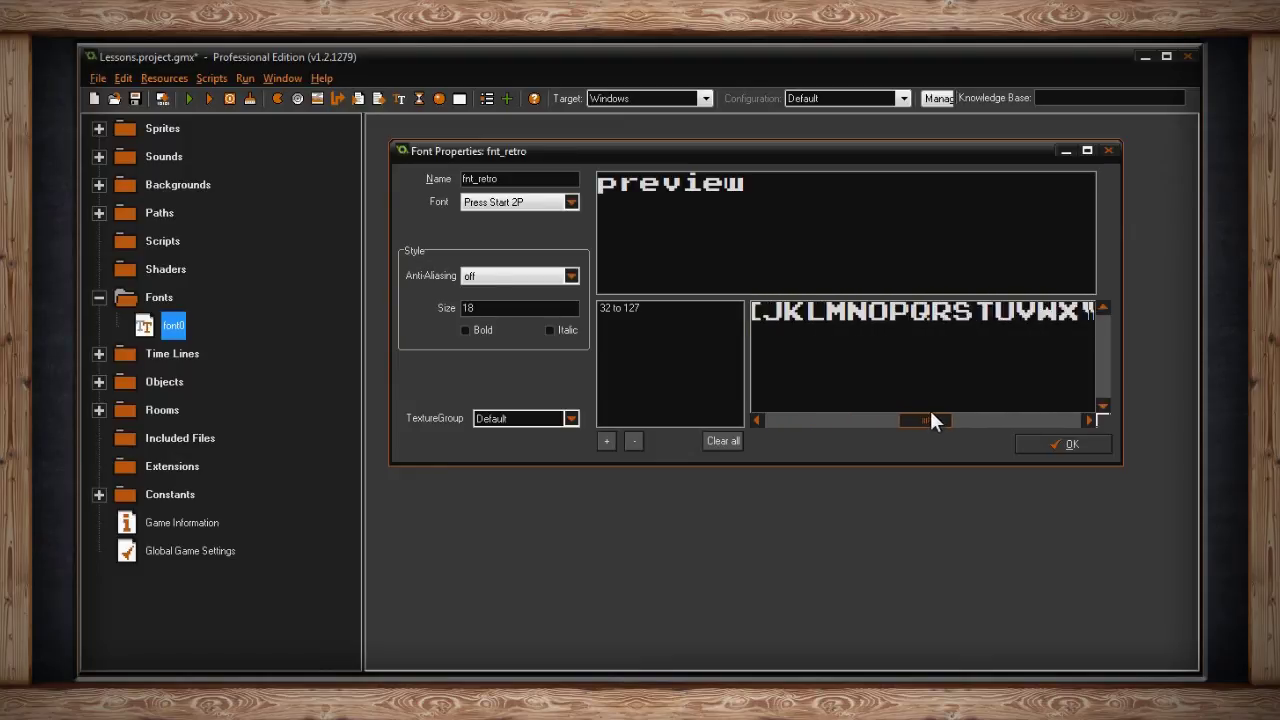
drag(931, 412, 783, 422)
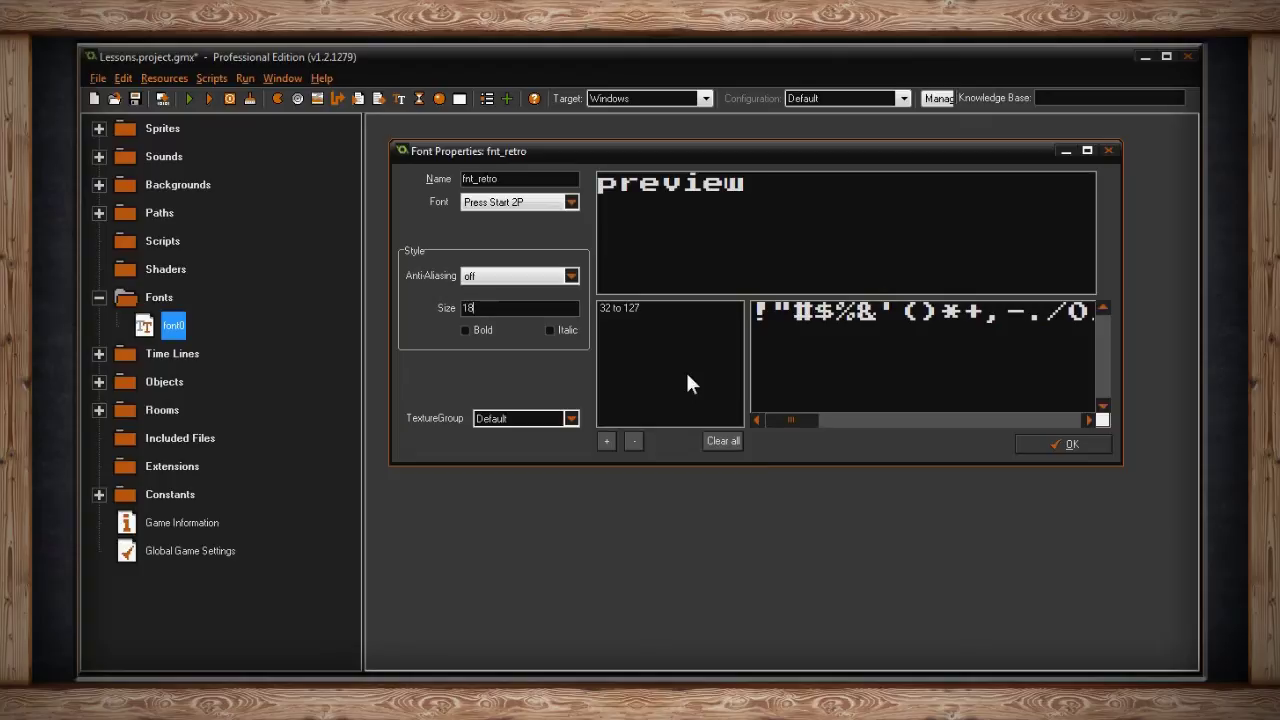
drag(747, 184, 598, 184)
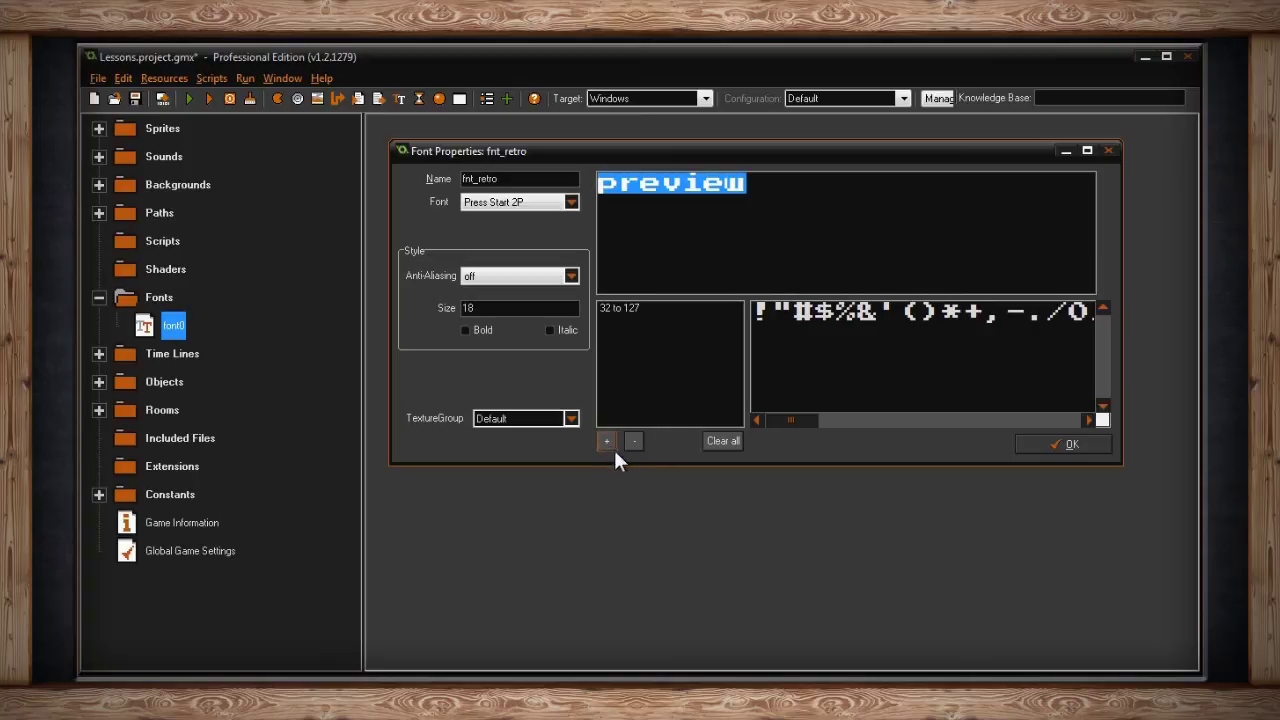
Clear all existing character ranges, add a new range, and move the Font Range dialog up and right
click(718, 440)
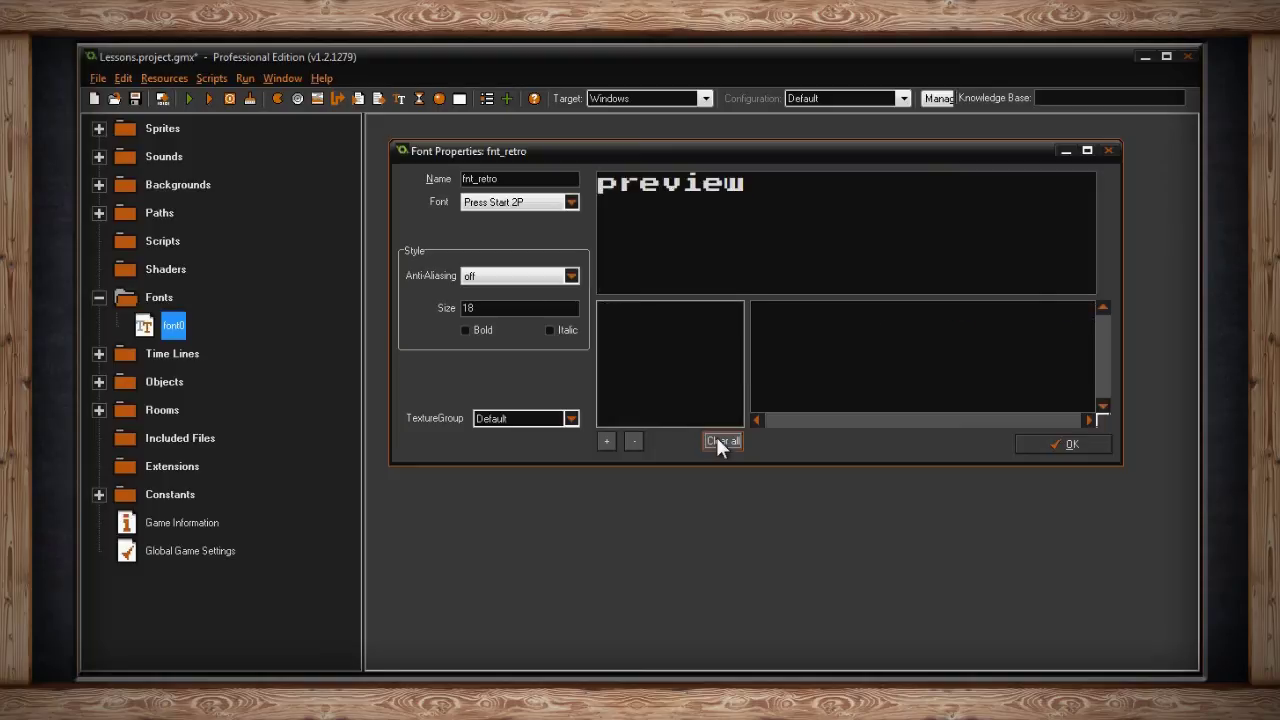
click(605, 441)
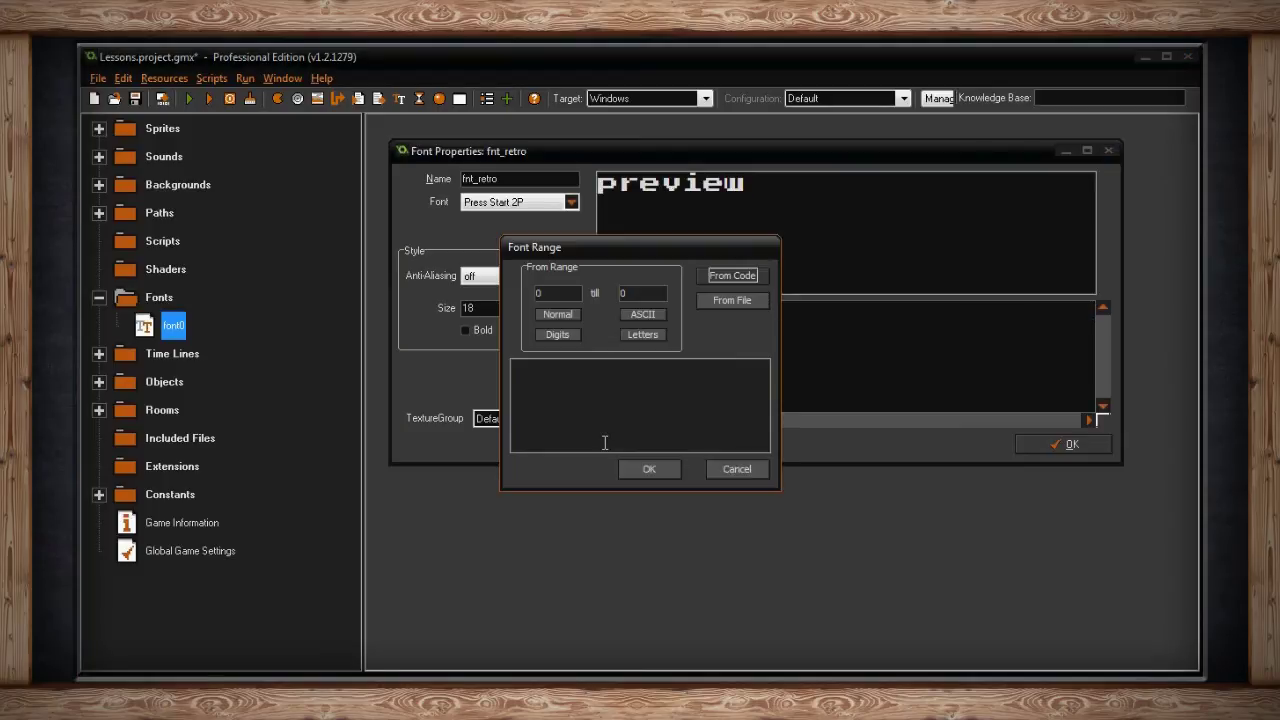
drag(621, 244, 725, 211)
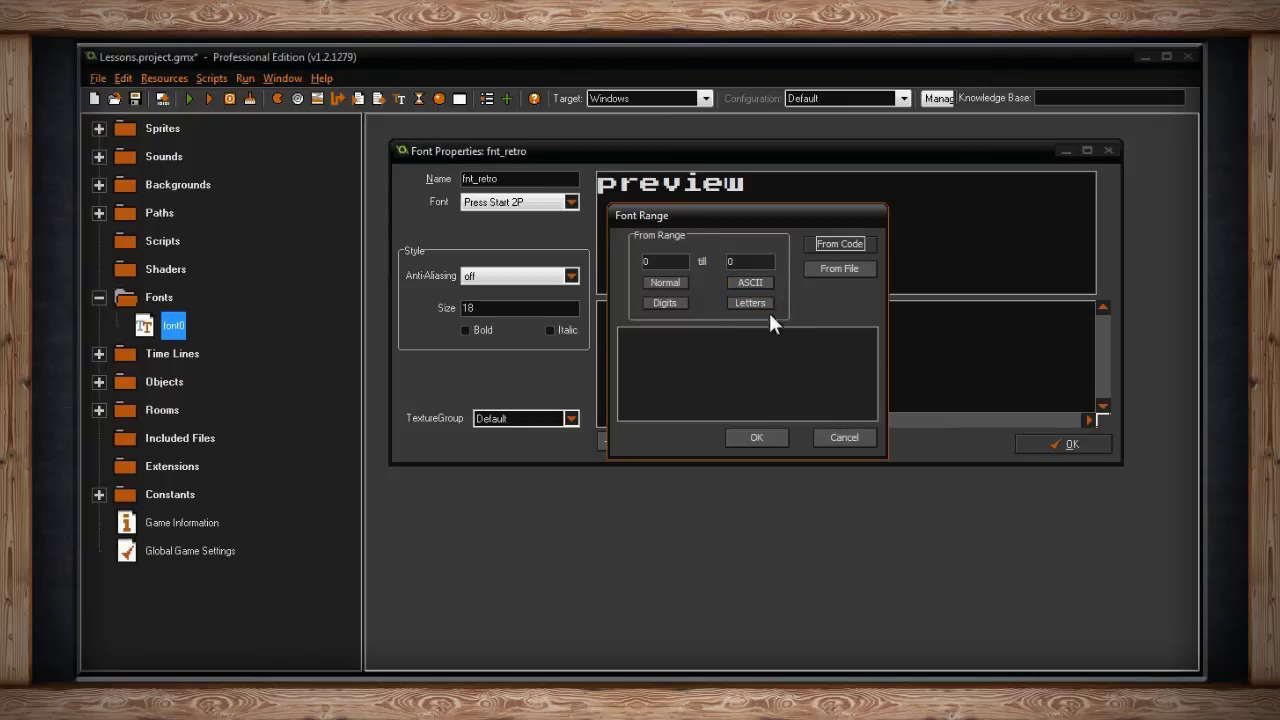
Try the Normal and Digits presets, then settle on Letters, 65 till 122
click(672, 282)
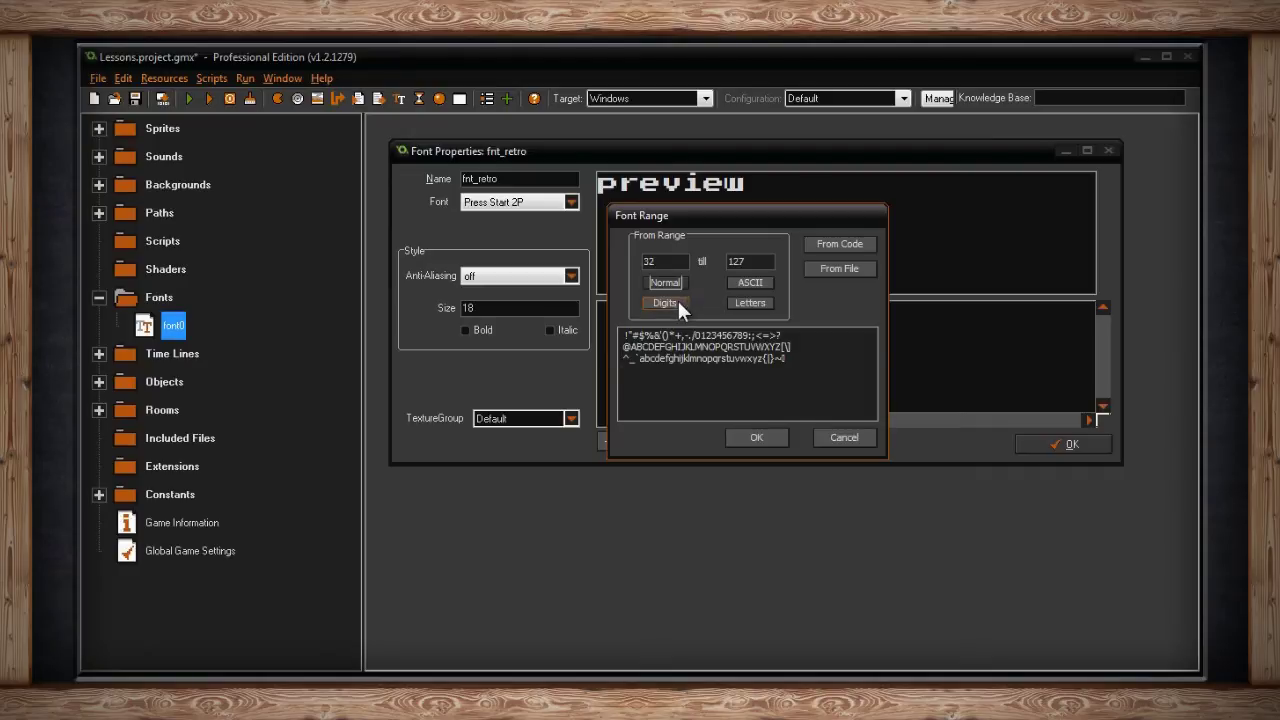
click(678, 304)
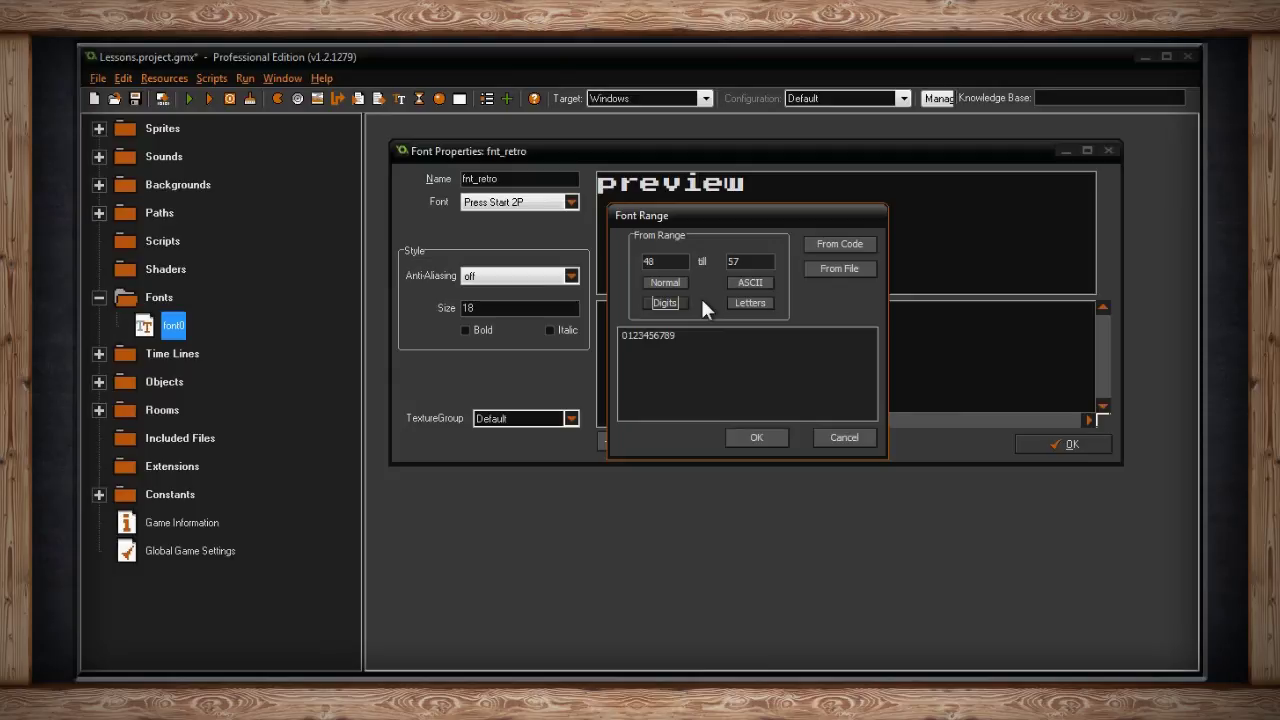
click(742, 306)
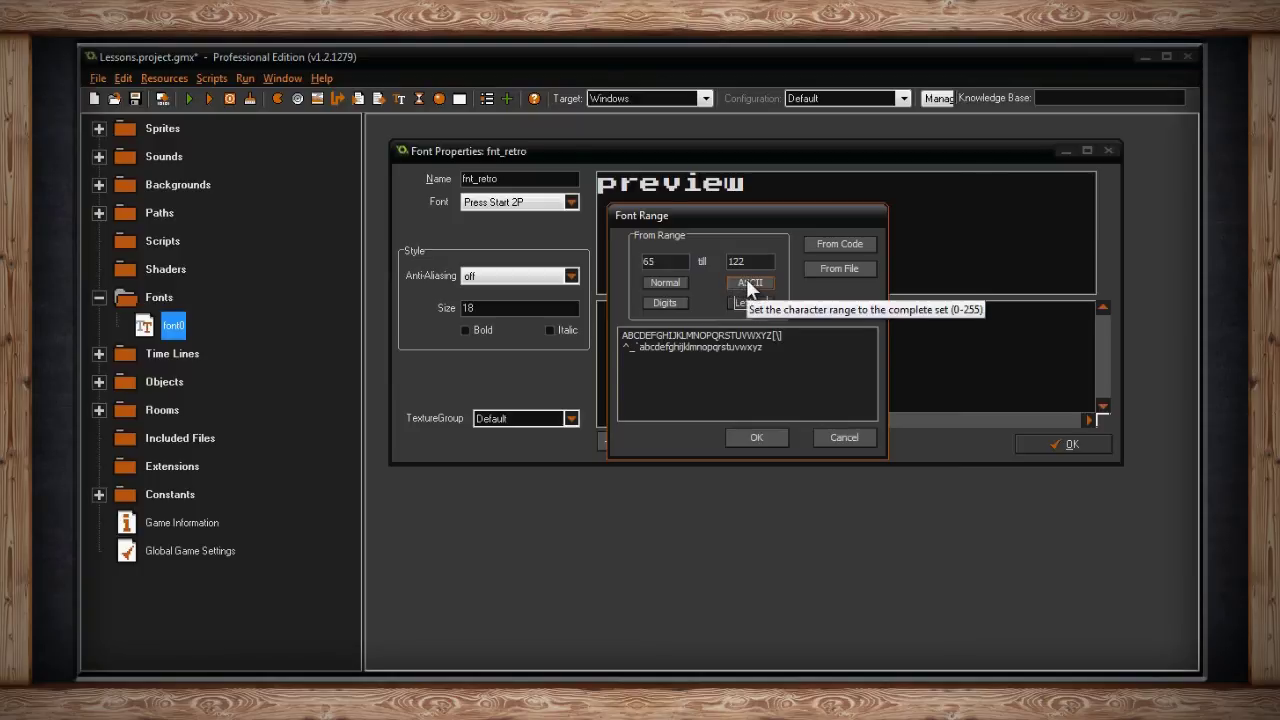
Apply the ASCII preset for 32 till 255, then try a character selection and From Code
click(745, 282)
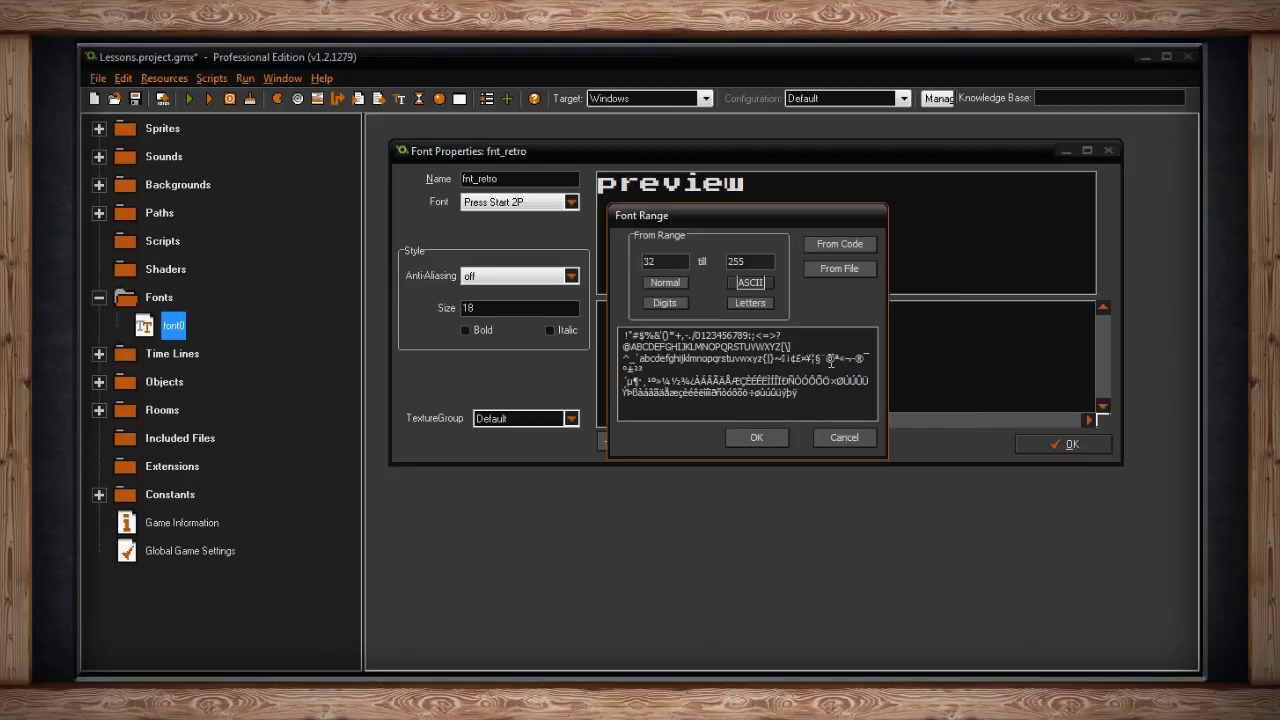
drag(825, 358, 836, 358)
key(Up)
key(Up)
click(826, 250)
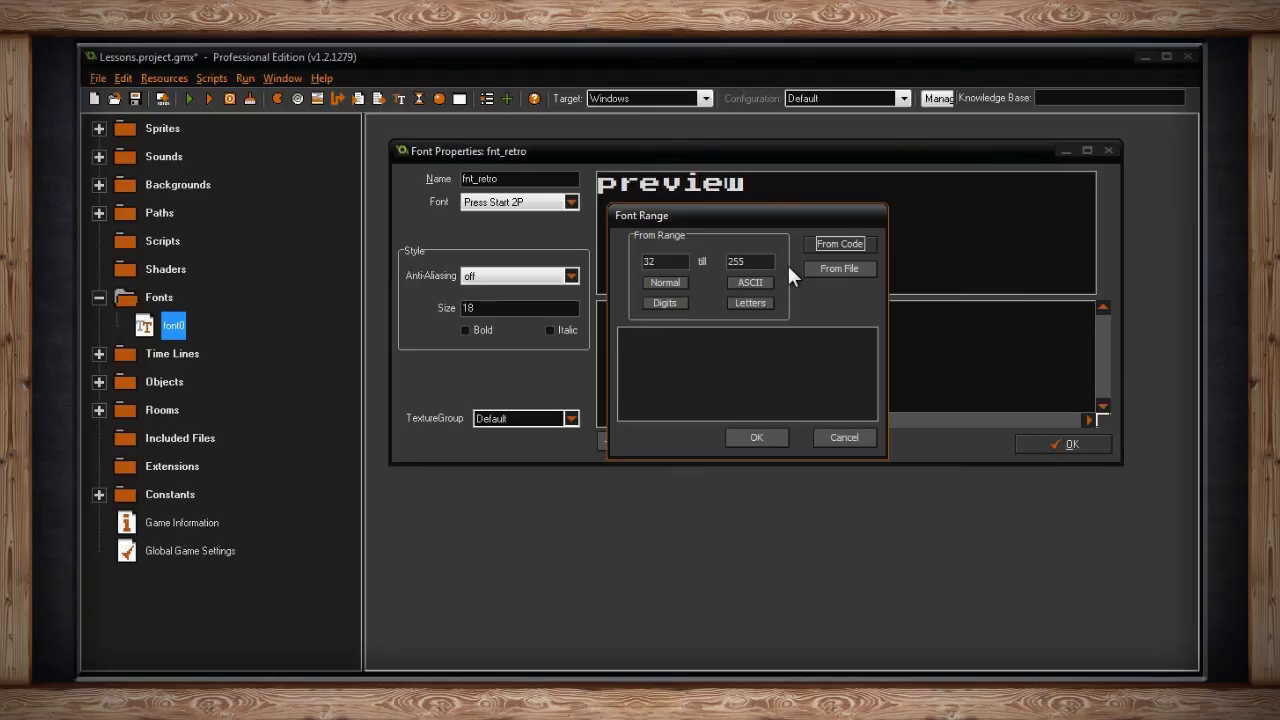
Try From File but cancel it, then apply the Normal preset, 32 till 127
click(828, 270)
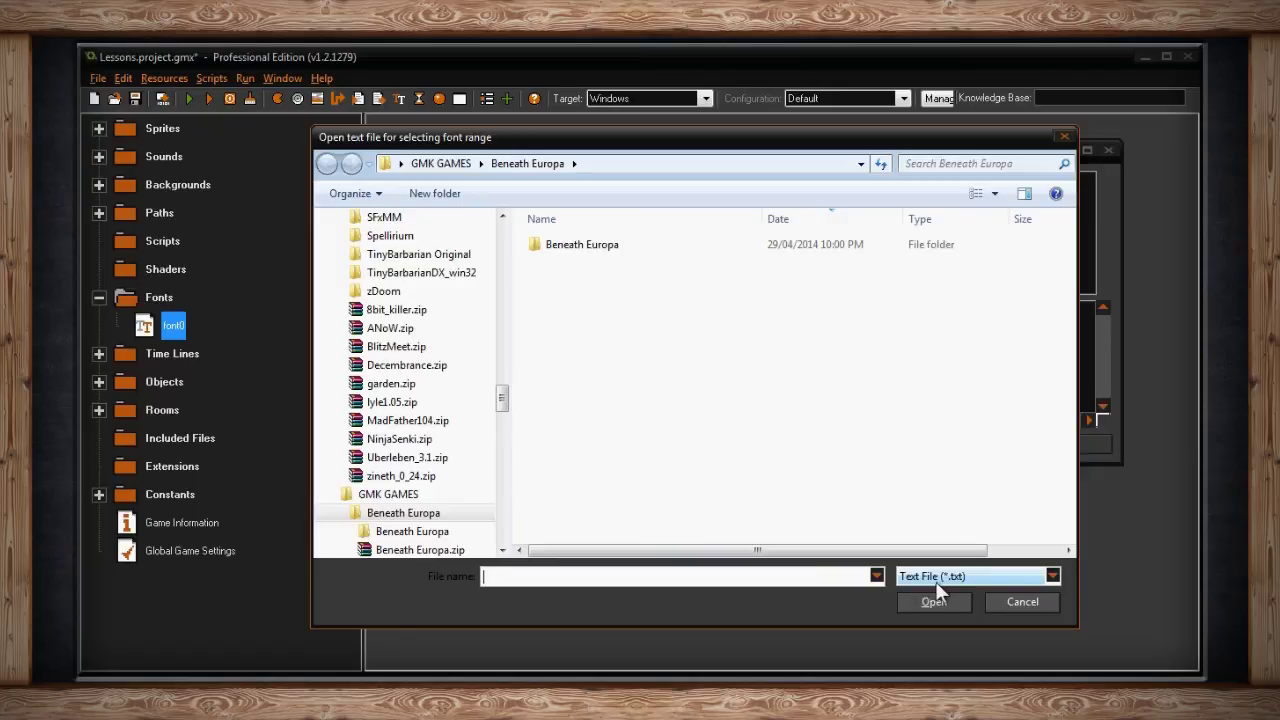
click(1010, 599)
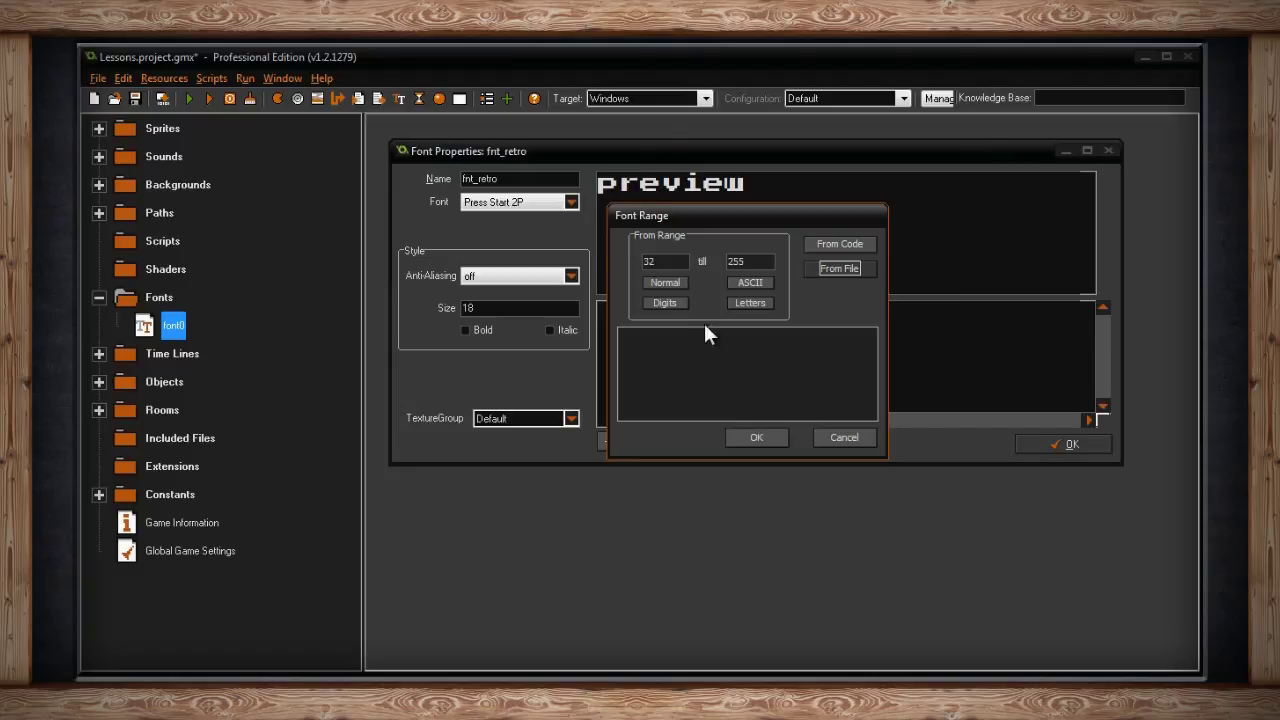
click(671, 282)
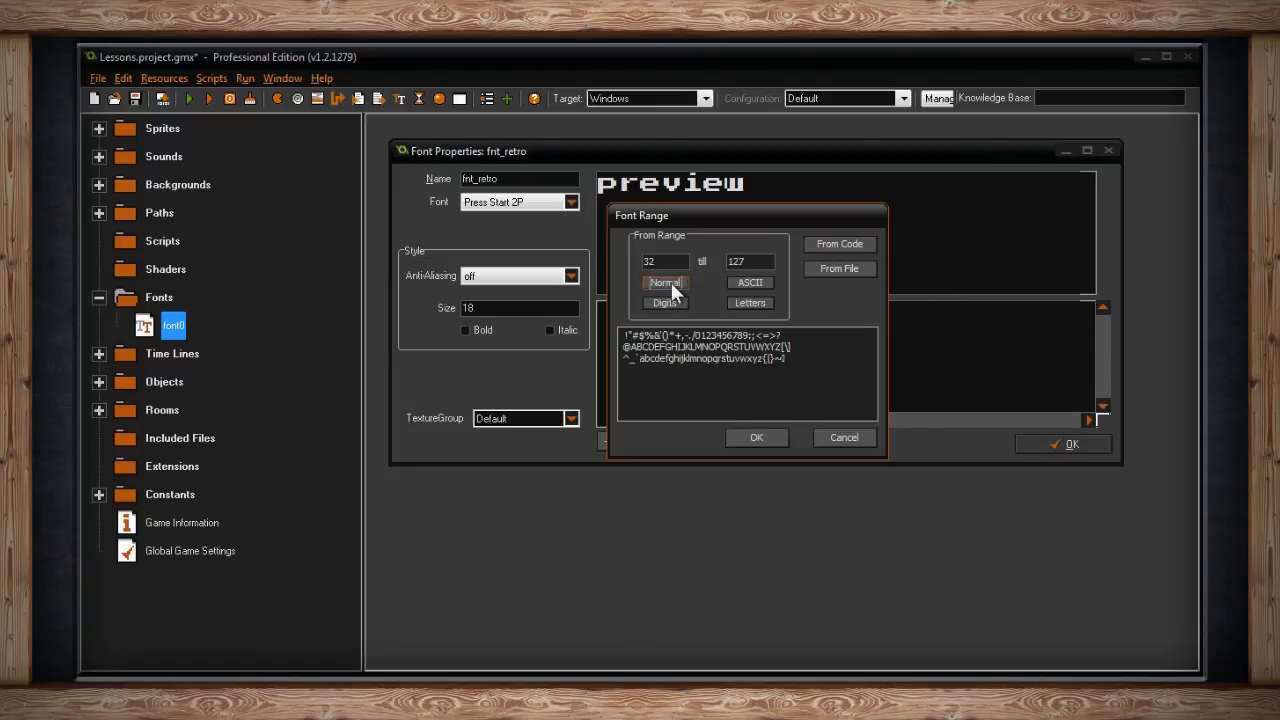